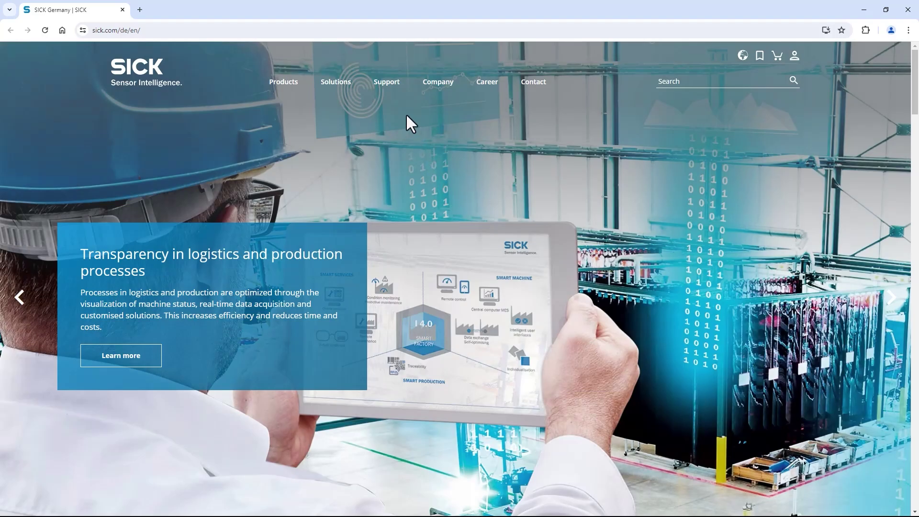
- Load the camera's web interface at 169.254.0.1 in Chrome
left_click(365, 31)
type("169.254.0.1")
key("Return")
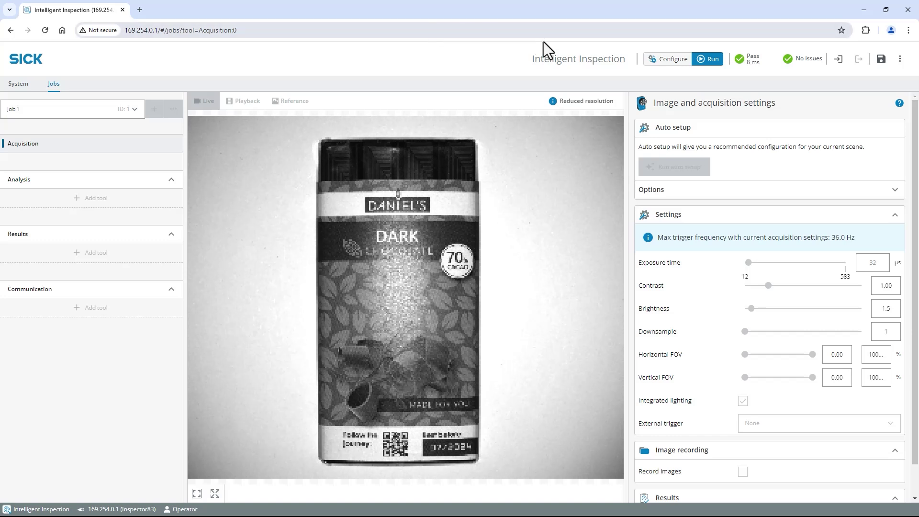
- Put Job 1 into configuration mode and store the live dark chocolate image as reference
left_click(676, 63)
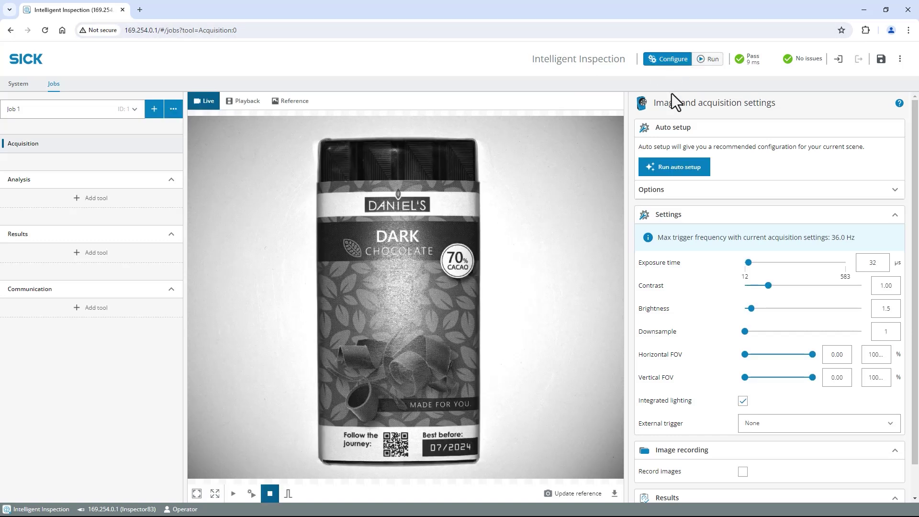
left_click(581, 497)
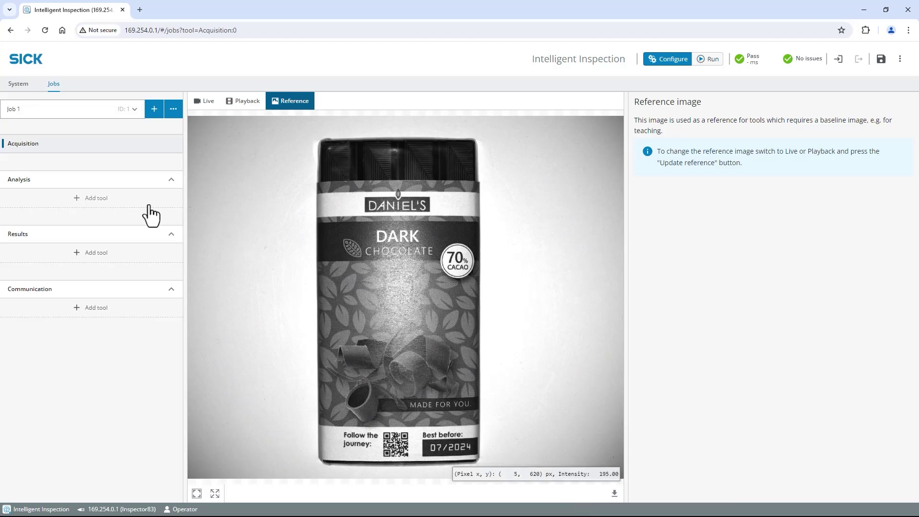
- Add an AI Classification tool and stretch its region over the entire chocolate package
left_click(150, 203)
left_click(222, 233)
left_click_drag(273, 211, 299, 168)
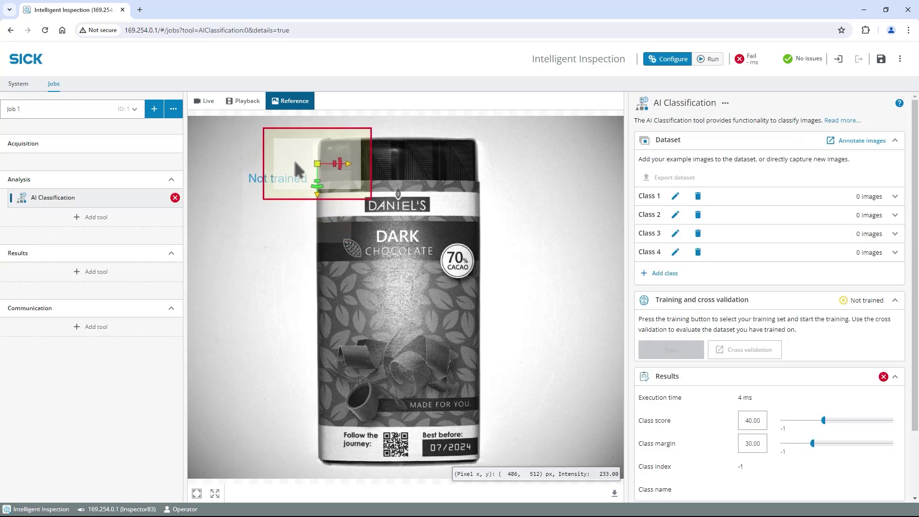
left_click_drag(372, 198, 523, 463)
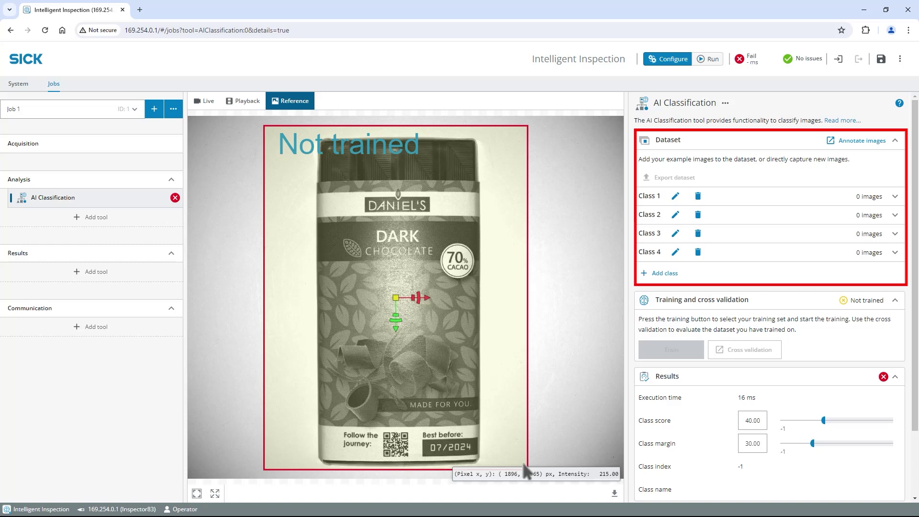
- Rename Class 1 to 'Dark chocolate' and the fifth class to 'Empty'
left_click(675, 197)
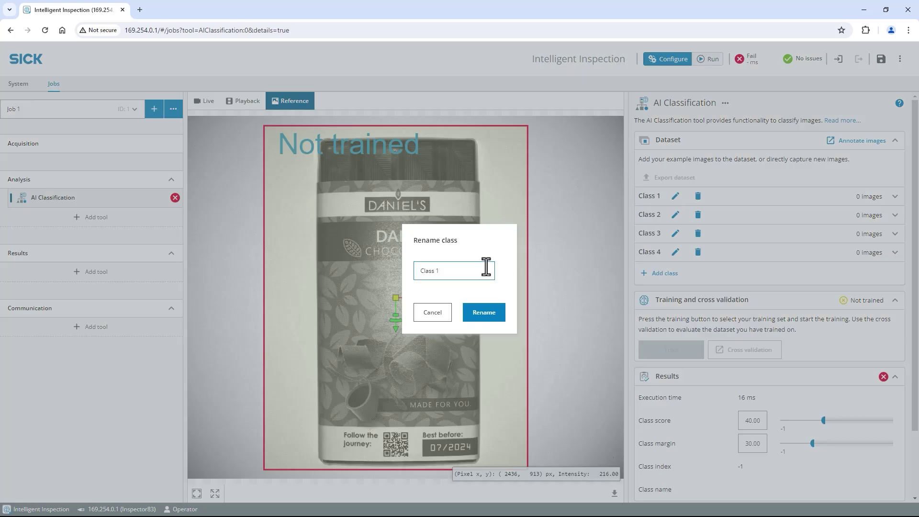
left_click_drag(481, 268, 415, 270)
type("Dark chocolate")
left_click(488, 313)
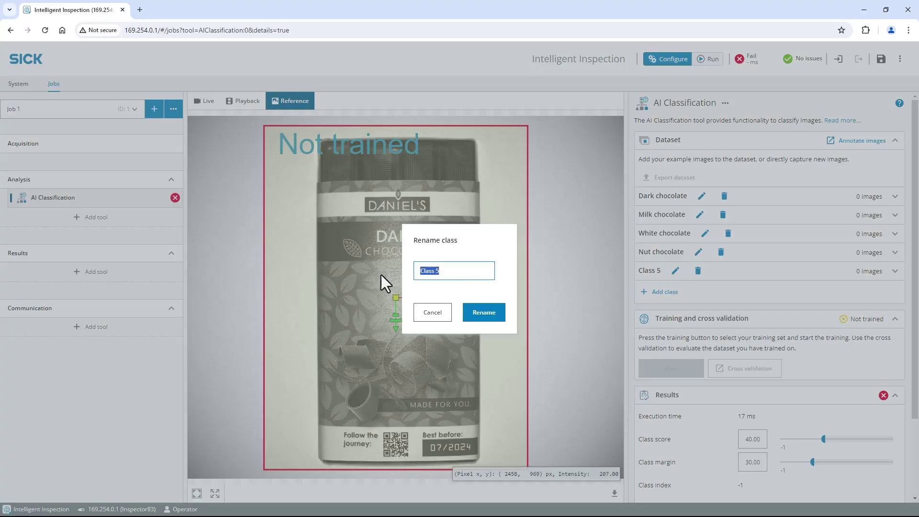
type("Empty")
left_click(477, 314)
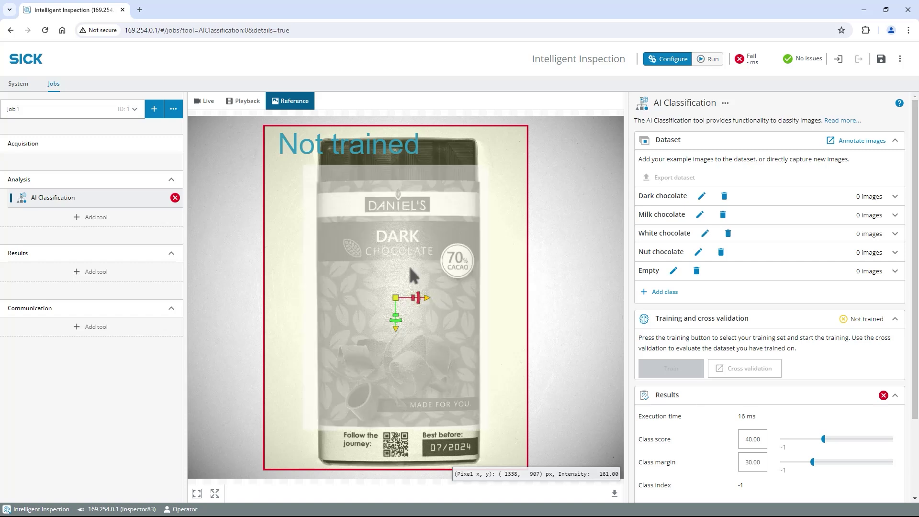
- Start continuous live acquisition and expand the Dark chocolate class's image set
left_click(202, 102)
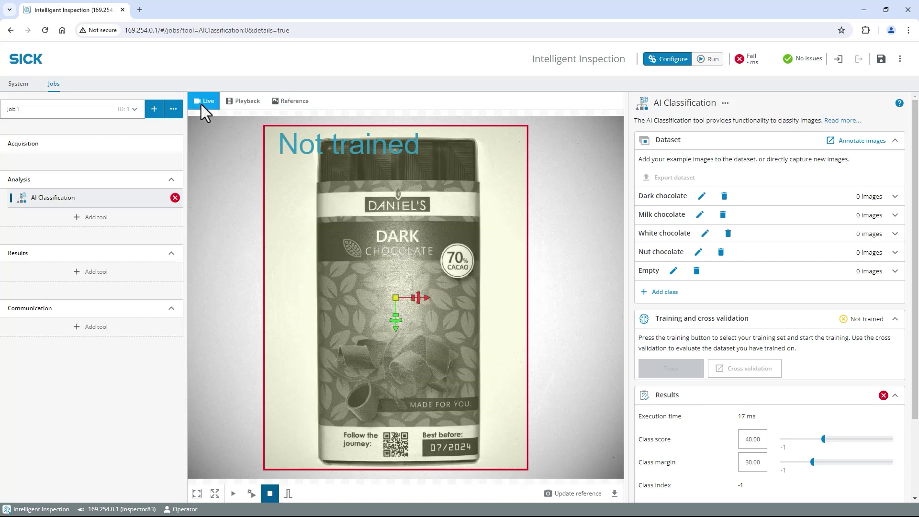
left_click(229, 496)
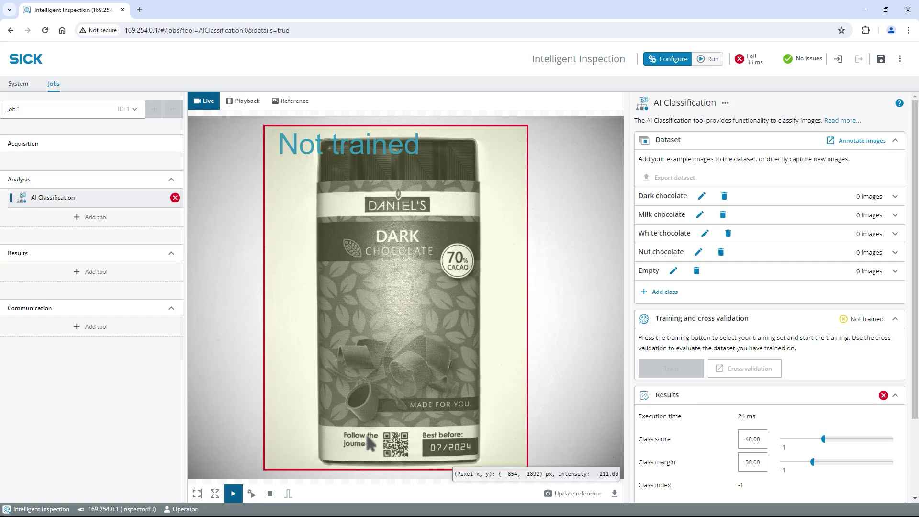
left_click(851, 202)
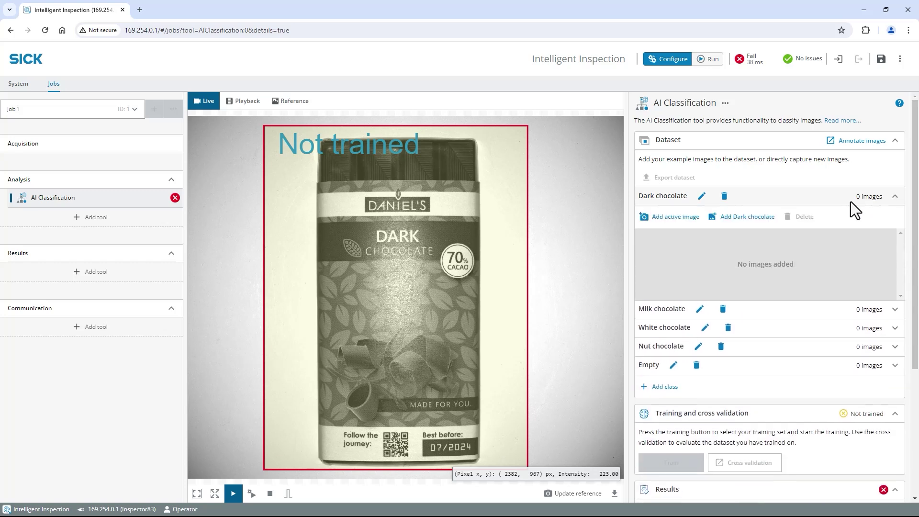
- Add ten live images of the dark chocolate package to the Dark chocolate class
left_click(684, 229)
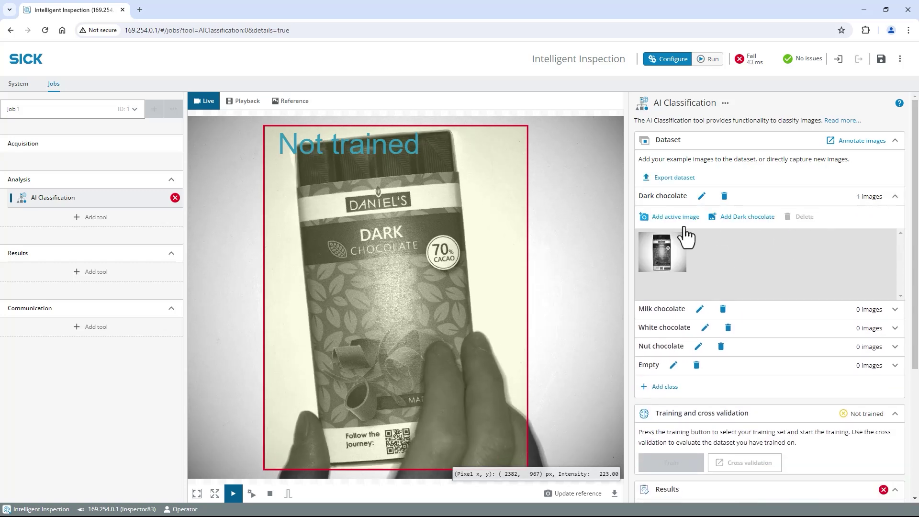
left_click(684, 229)
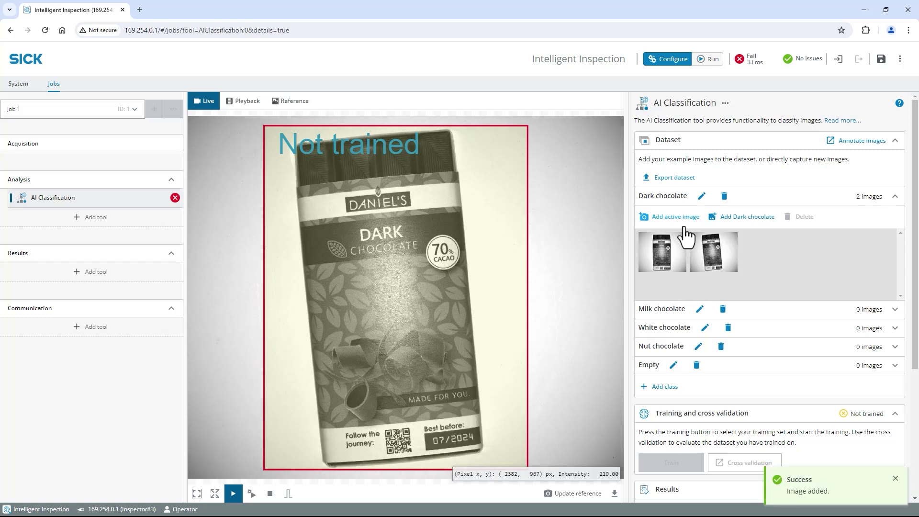
left_click(685, 229)
left_click(684, 229)
left_click(684, 229)
left_click(684, 228)
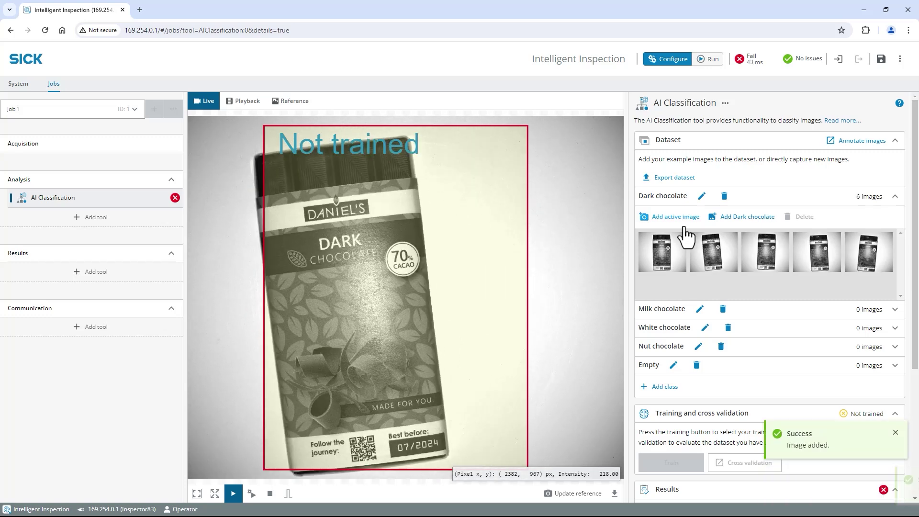
left_click(684, 229)
left_click(684, 229)
left_click(684, 229)
left_click(685, 229)
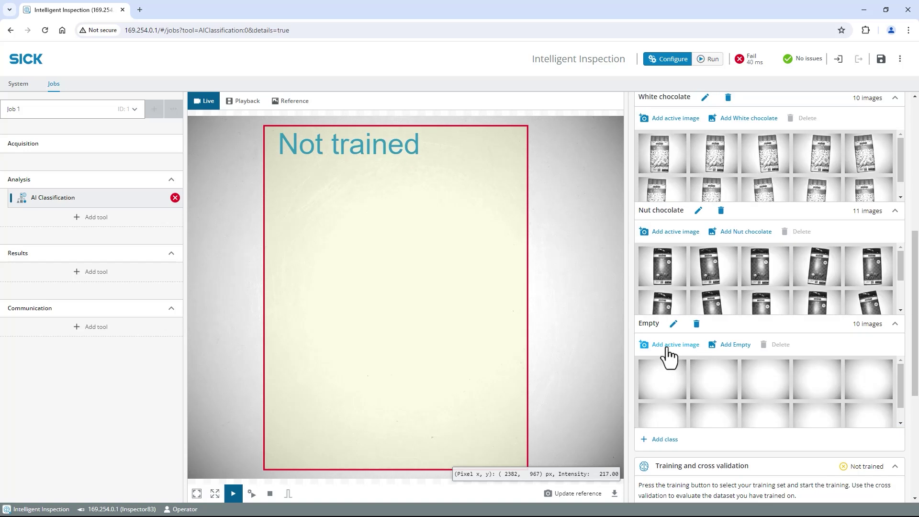
- Train the AI Classification tool on the collected class images
left_click_drag(916, 355, 916, 451)
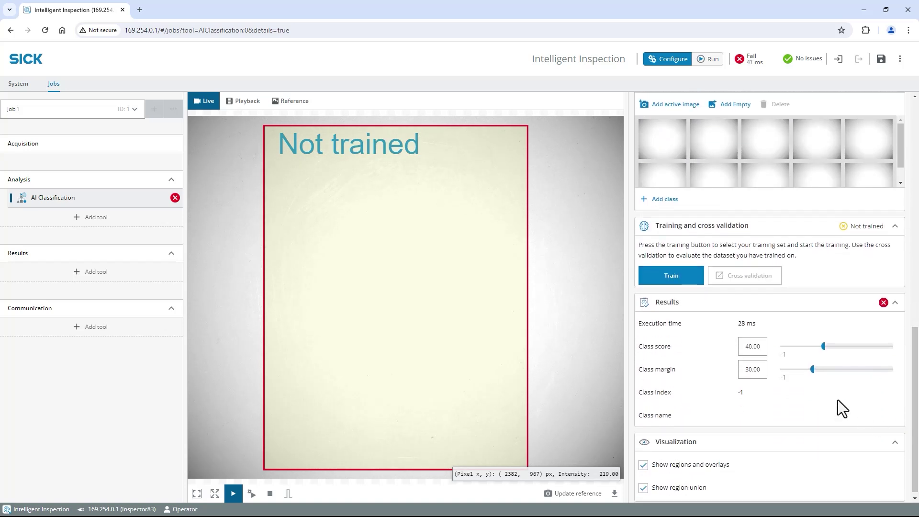
left_click(678, 282)
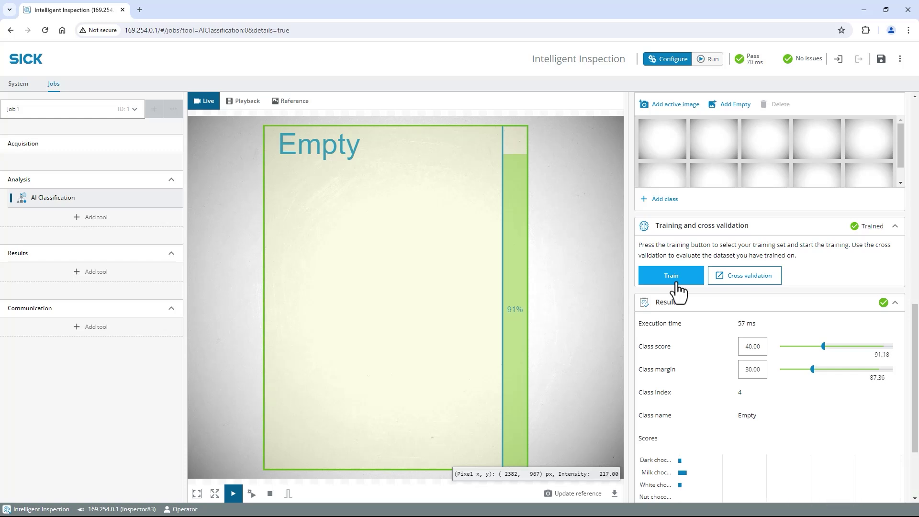
- Run cross validation on the 53-image, five-class dataset
left_click(749, 287)
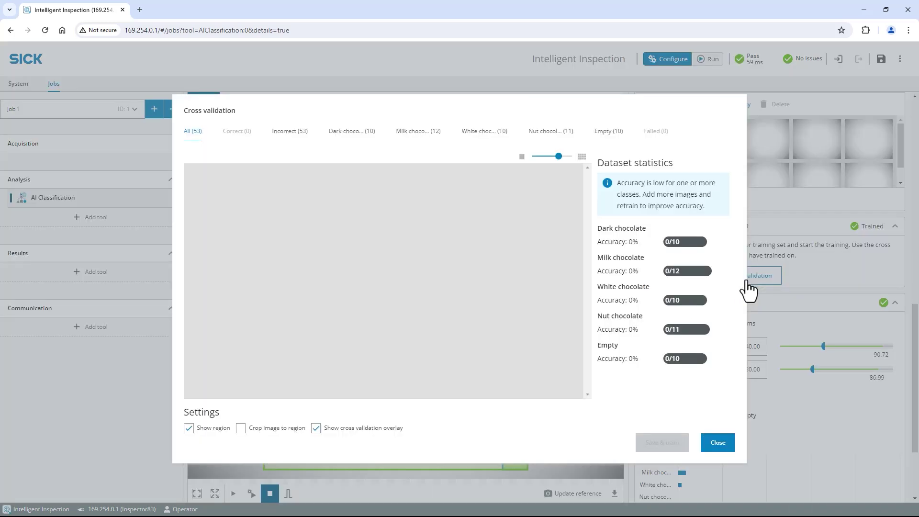